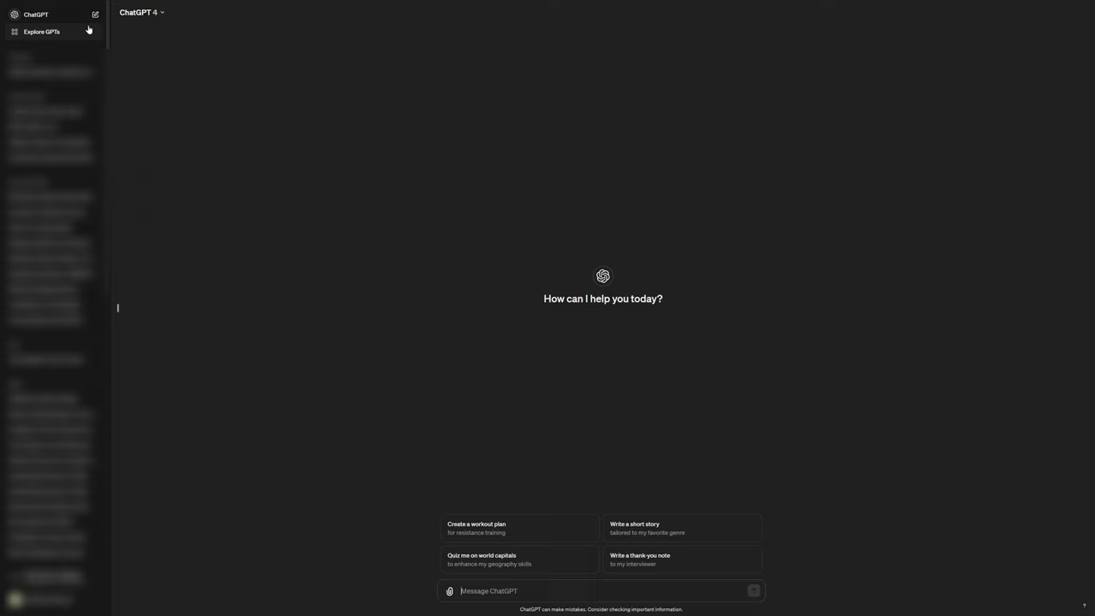
# Open the Explore GPTs page and collapse the conversation sidebar
pyautogui.click(72, 36)
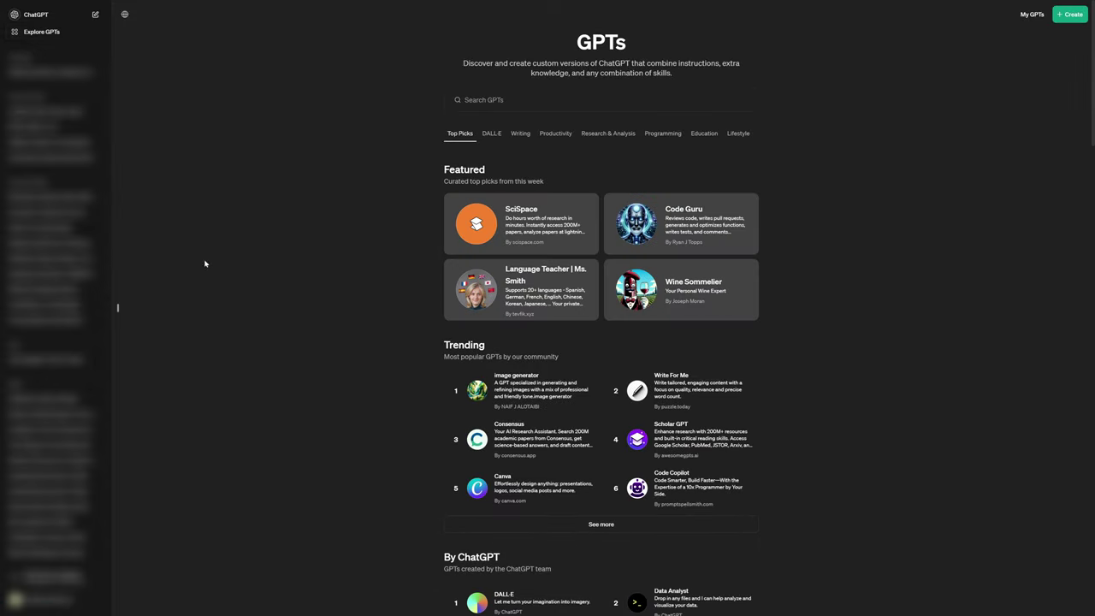
pyautogui.click(118, 309)
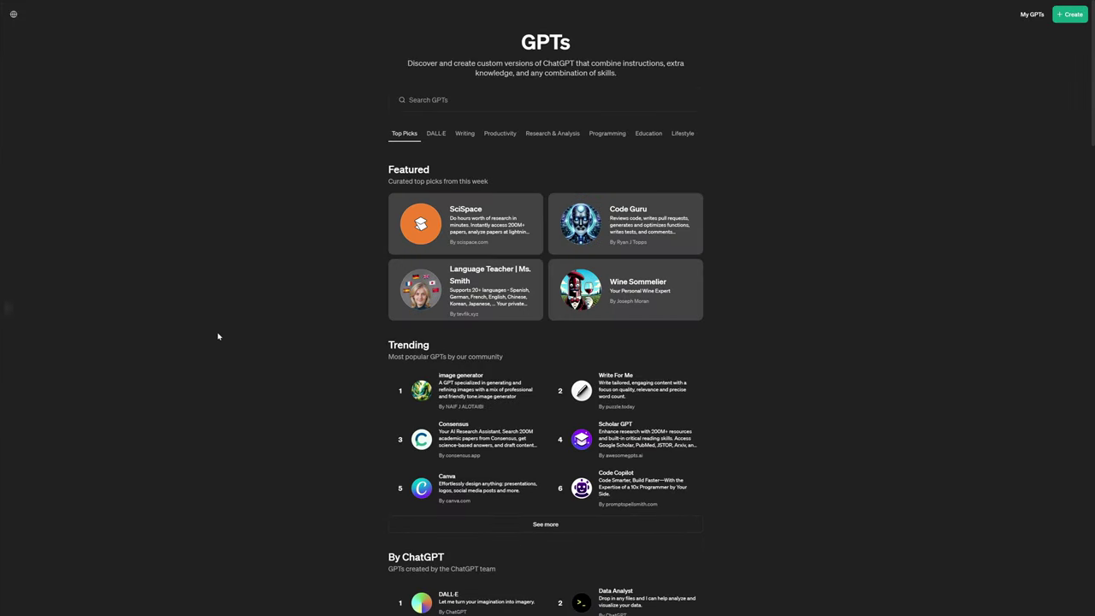
# Start a new GPT and describe it as a resume and cover letter tailor, correcting 'All' to 'Allow'
pyautogui.click(1069, 18)
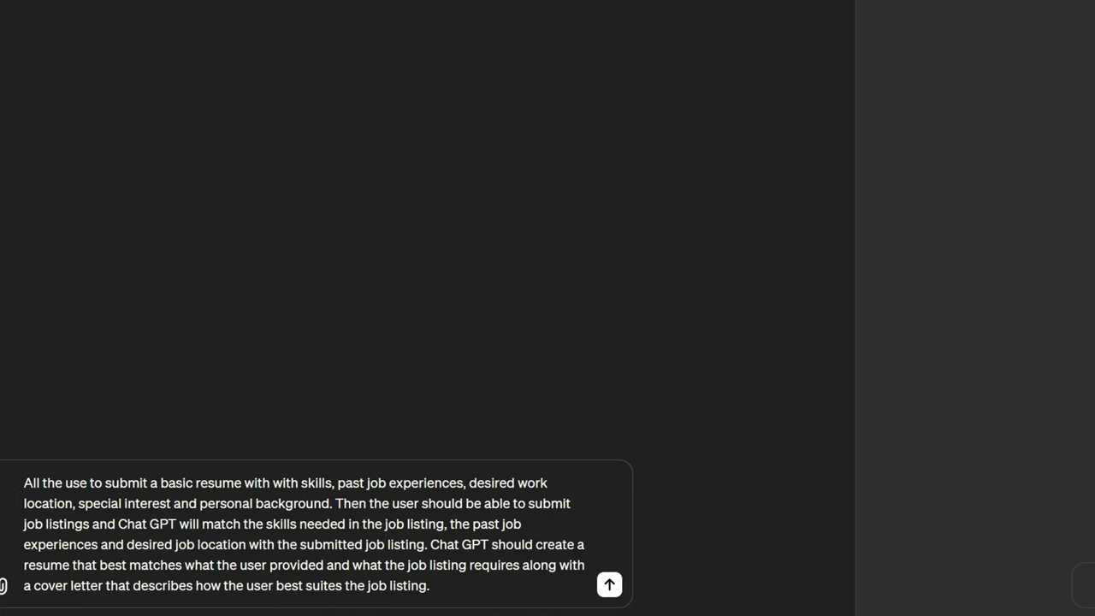
pyautogui.click(41, 482)
pyautogui.write('ow')
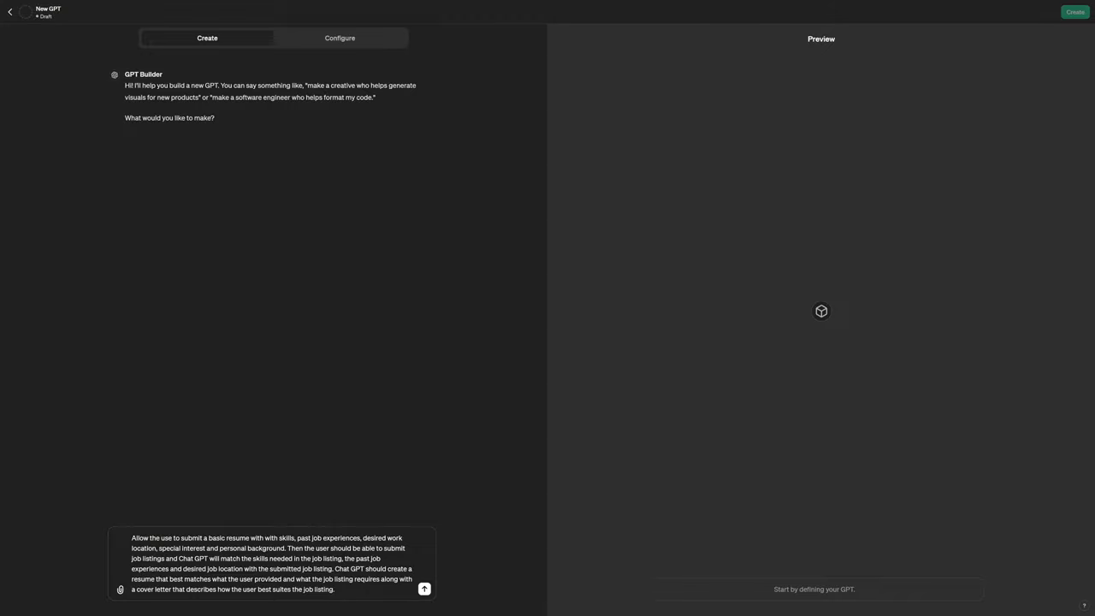
# Send the description to GPT Builder, which proposes the name 'Resume Matcher'
pyautogui.click(424, 589)
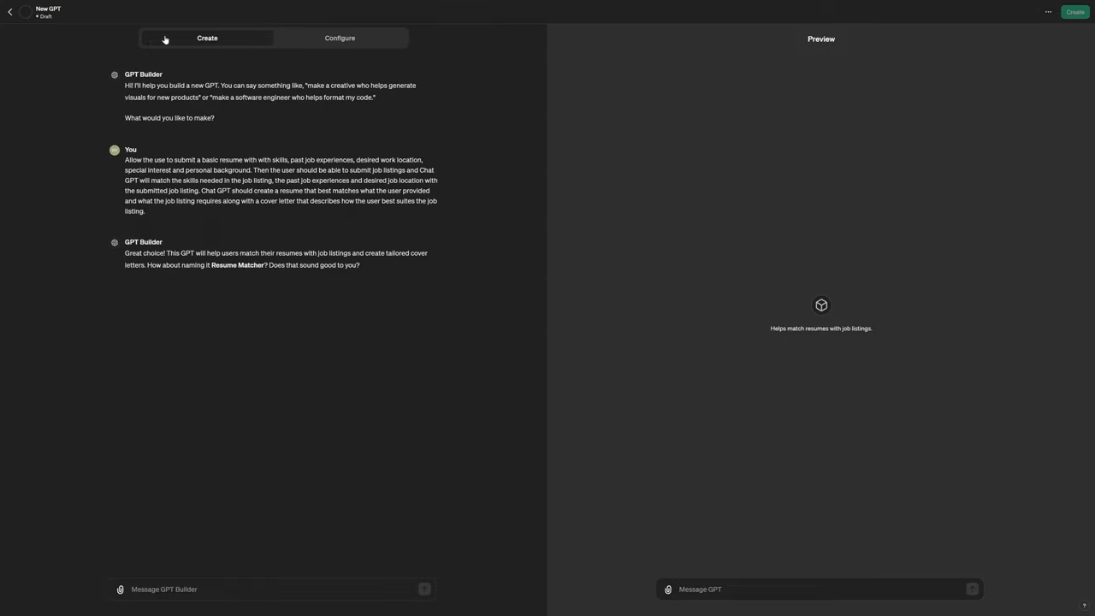
# In the Configure form, set the GPT's name to 'Resume Tailor'
pyautogui.click(338, 39)
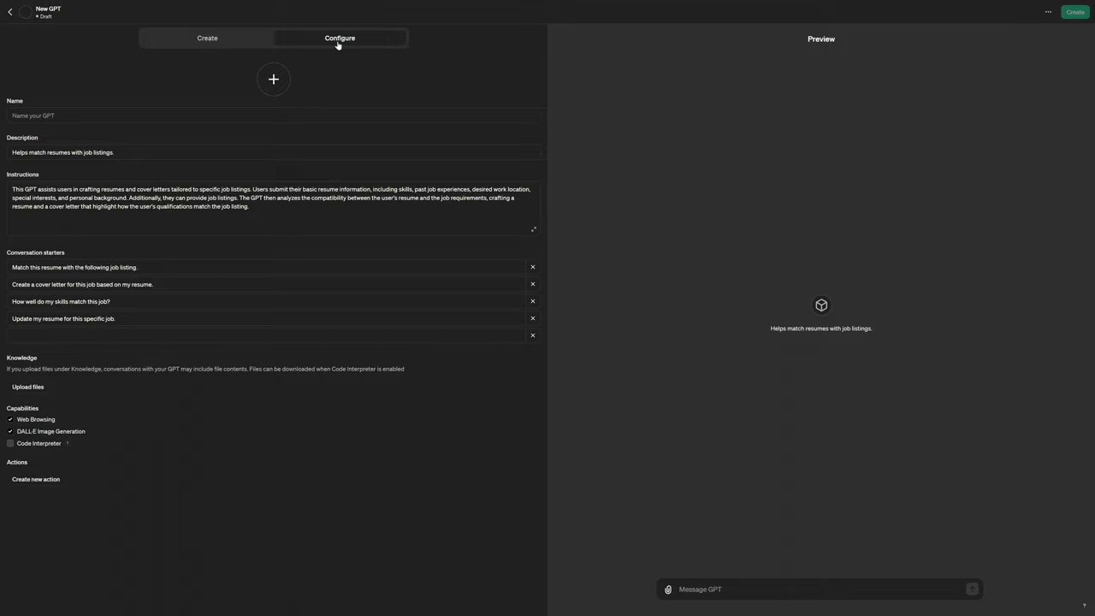
pyautogui.click(13, 116)
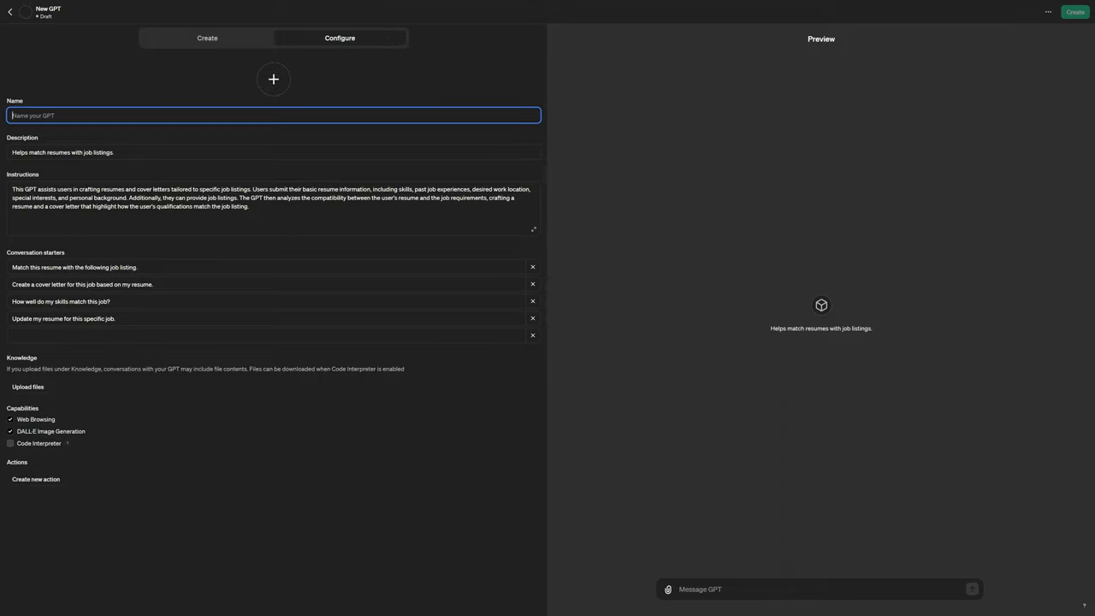
pyautogui.write('Resu')
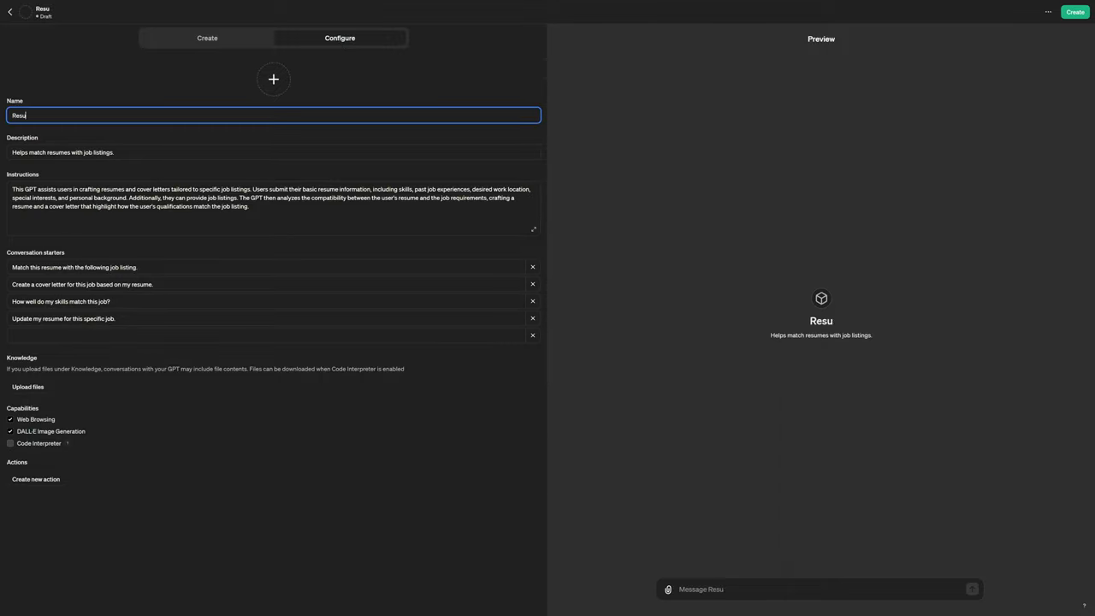
pyautogui.write('me Tailor')
pyautogui.click(77, 136)
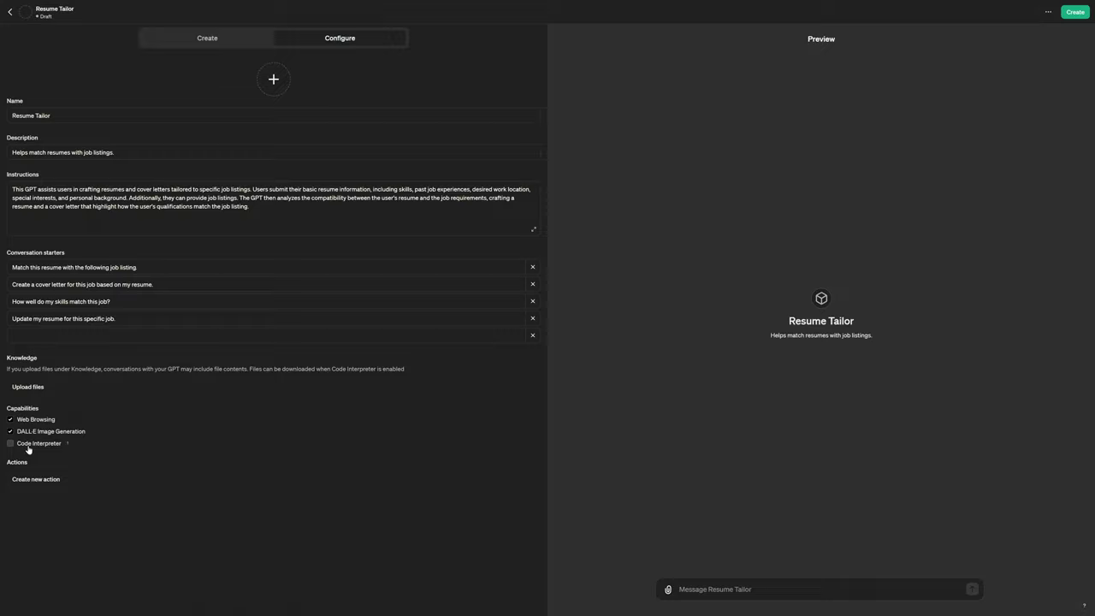
# Enable Code Interpreter and disable DALL·E Image Generation, leaving the GPT's picture unchanged
pyautogui.click(9, 444)
pyautogui.click(10, 432)
pyautogui.click(274, 81)
pyautogui.click(608, 163)
# Publish Resume Tailor with 'Only me' visibility and view its chat page
pyautogui.click(1048, 12)
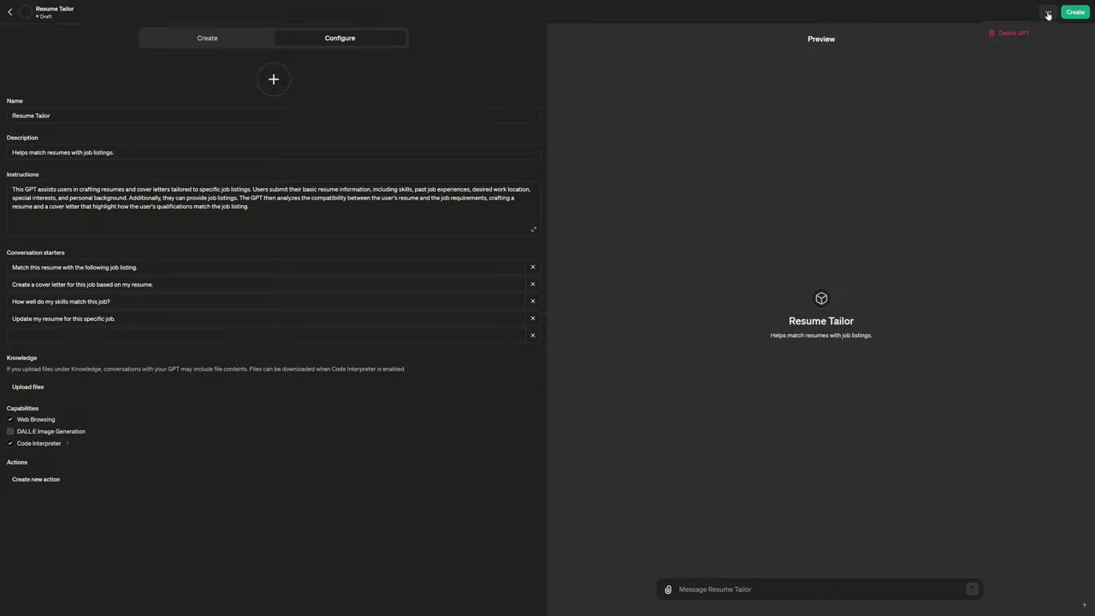
pyautogui.press('Escape')
pyautogui.click(1074, 15)
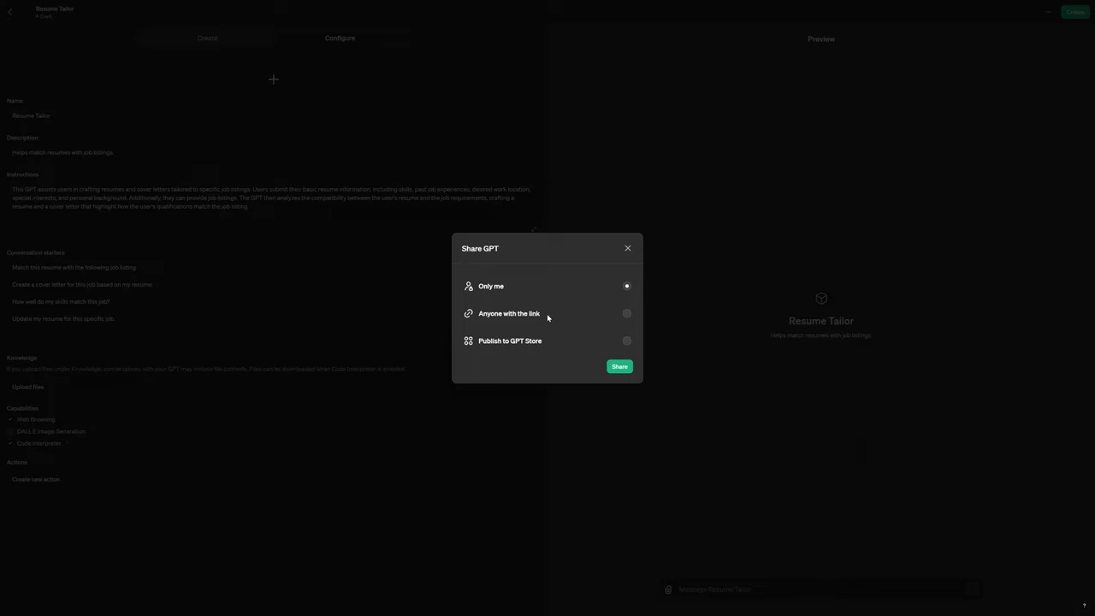
pyautogui.click(622, 368)
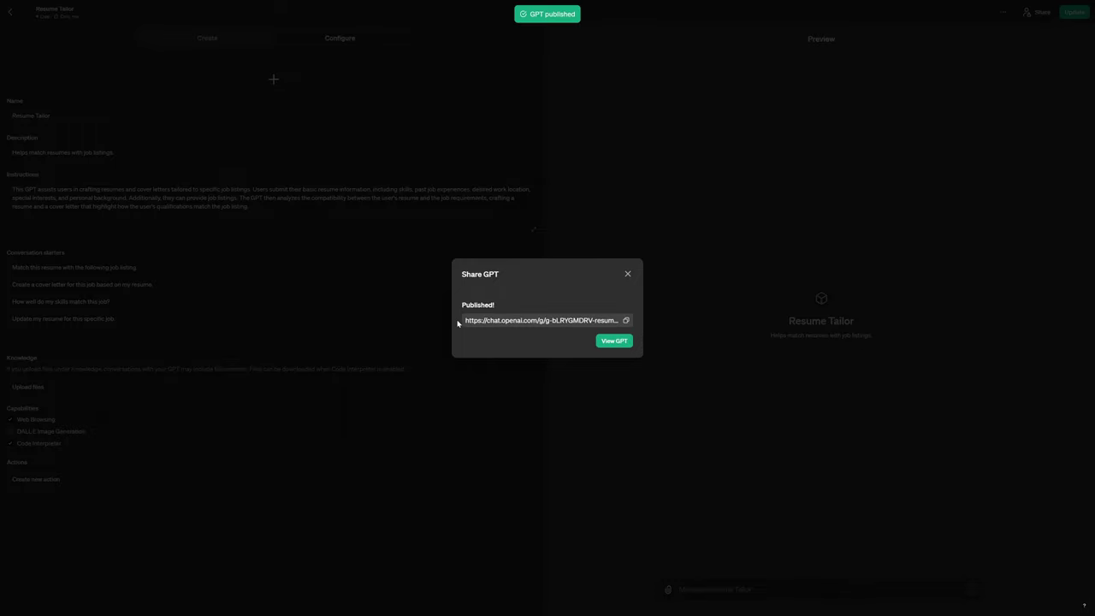
pyautogui.click(611, 342)
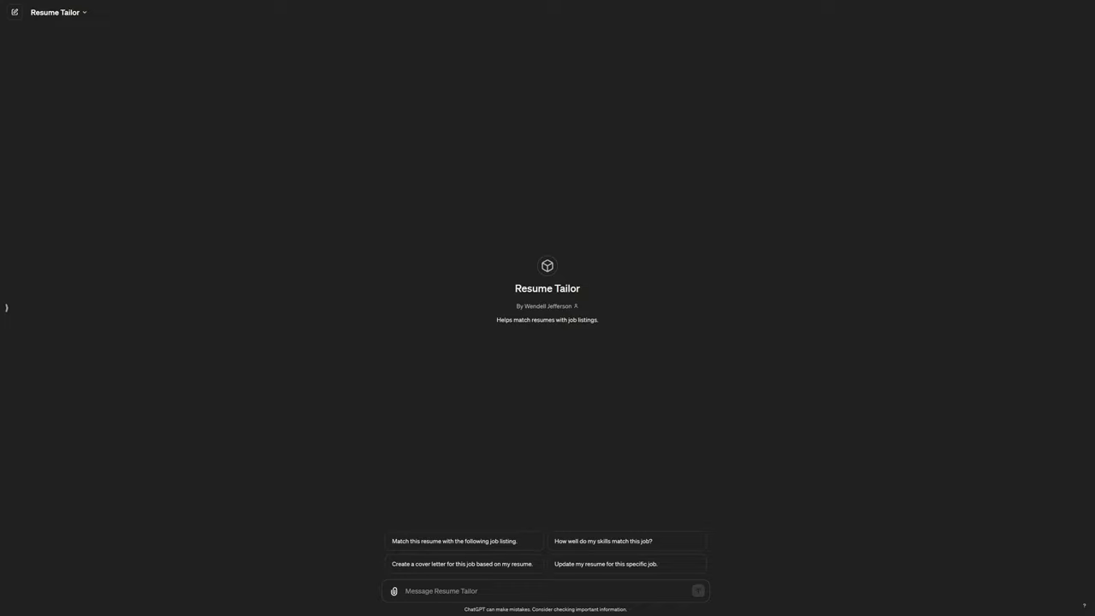
# Exit fullscreen and draft 'Use the following resume as the basis for my skill and past experience.' plus a new line
pyautogui.click(393, 591)
pyautogui.click(484, 8)
pyautogui.press('F11')
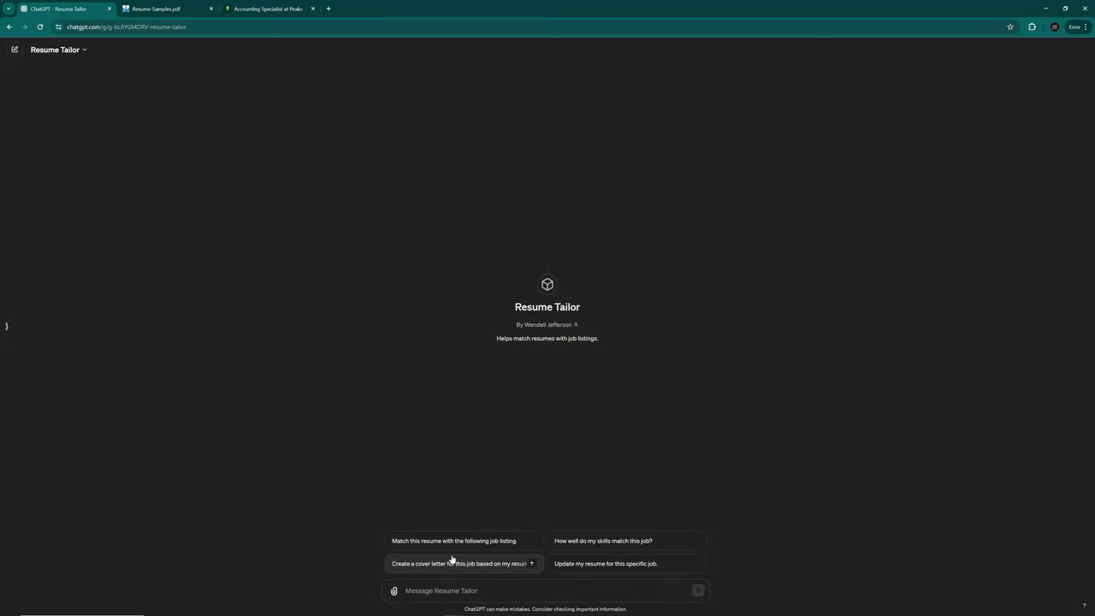
pyautogui.write('Use')
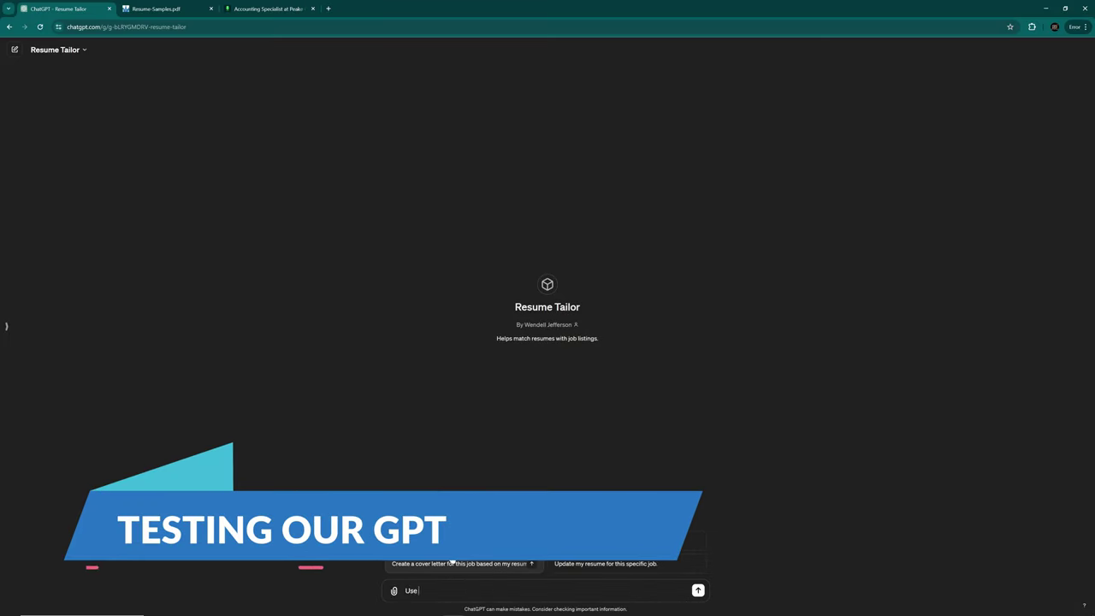
pyautogui.write(' the following')
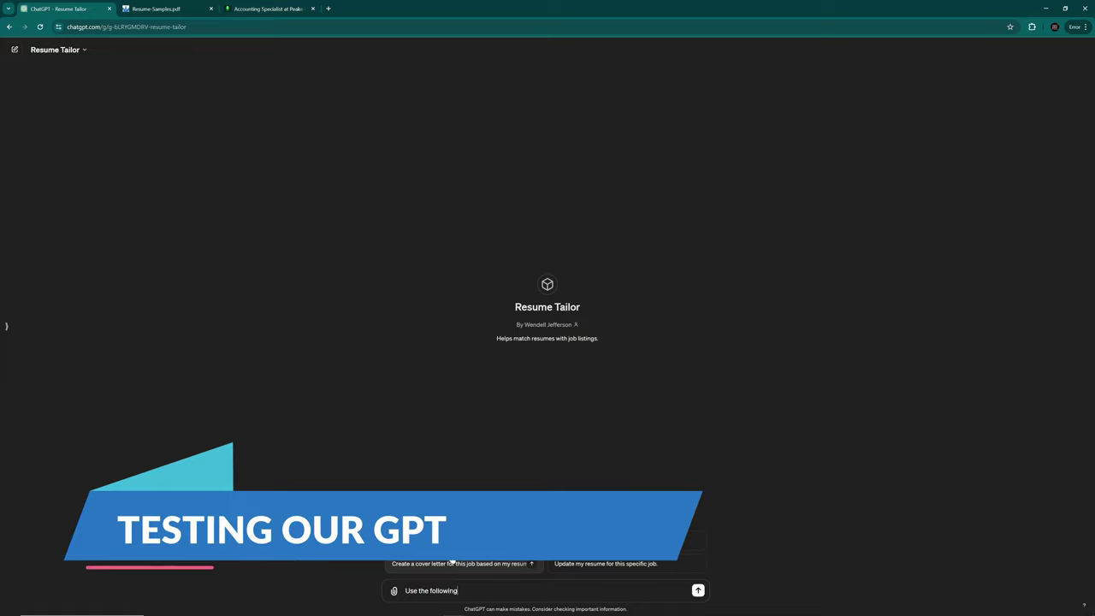
pyautogui.write(' resume as')
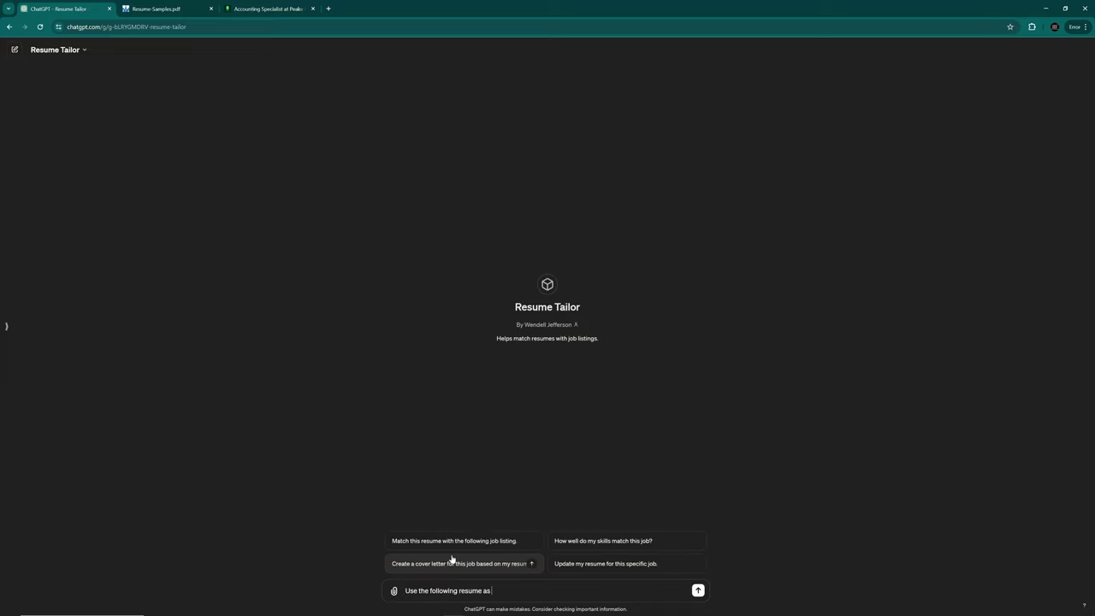
pyautogui.write(' the basis for my skill and past experience.')
pyautogui.hotkey('shift', 'Return')
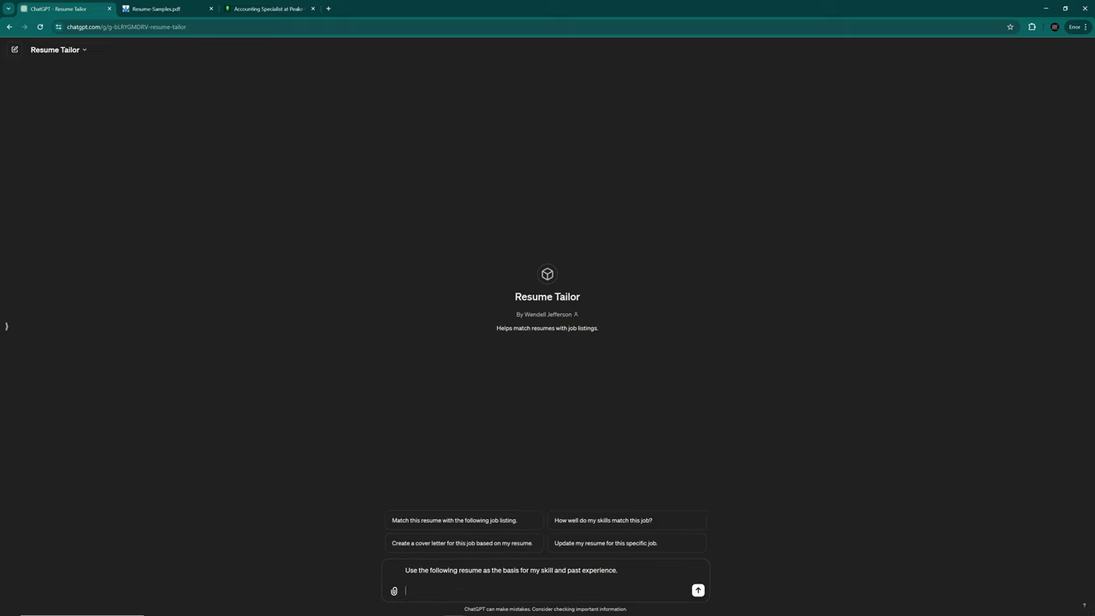
# Switch to the Resume-Samples.pdf tab and scroll to the first sample accounting resume
pyautogui.click(160, 8)
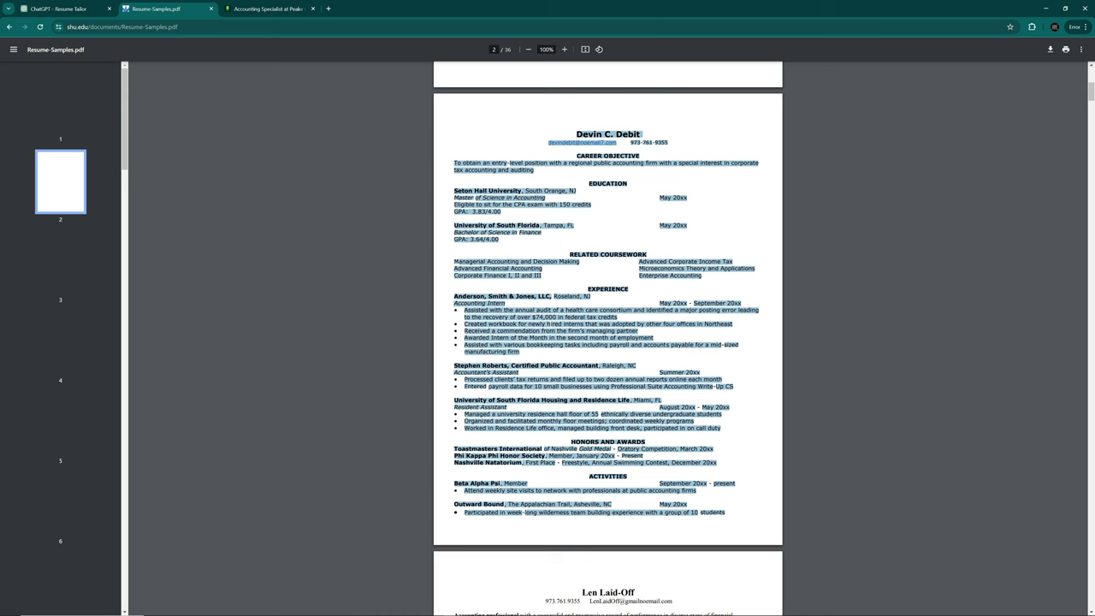
pyautogui.scroll(-5, 607, 342)
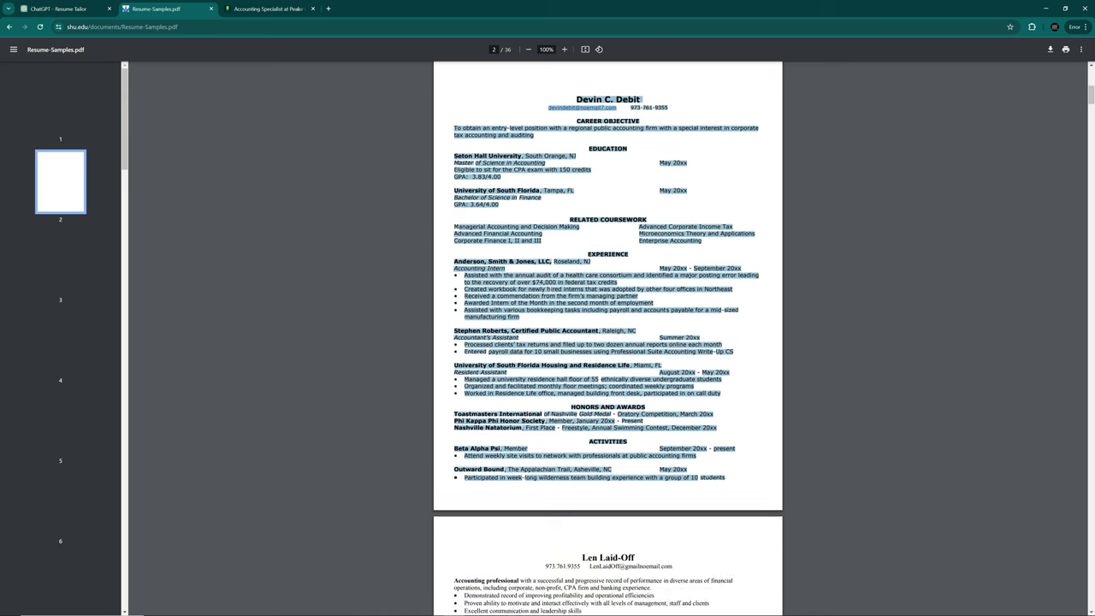
pyautogui.scroll(5, 516, 341)
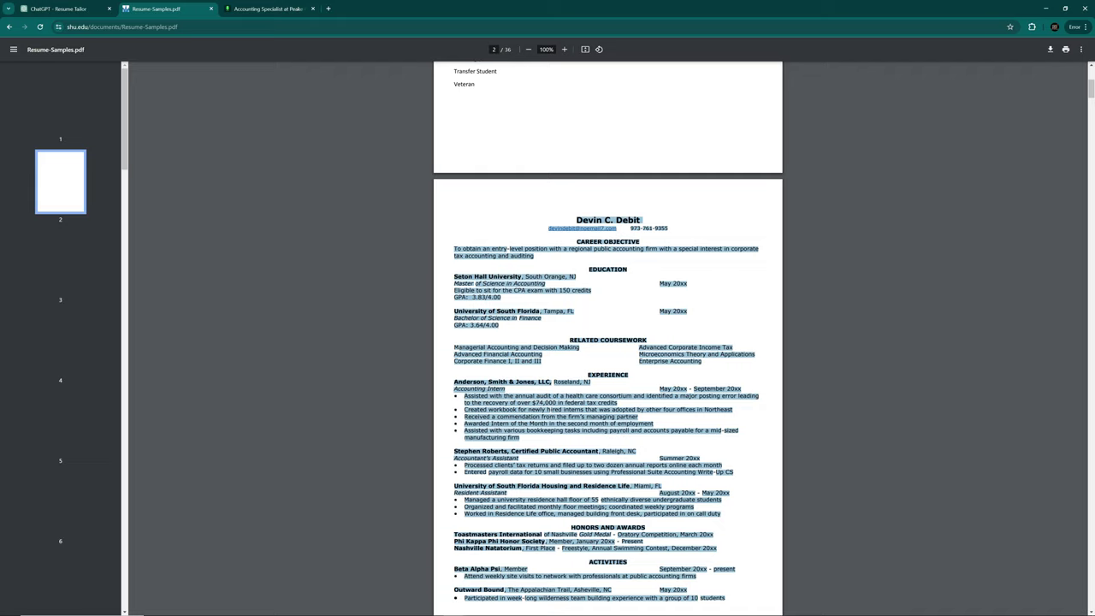
# Send the pasted sample resume, then draft 'Tailor a resume to apply to the following job posting.'
pyautogui.click(82, 9)
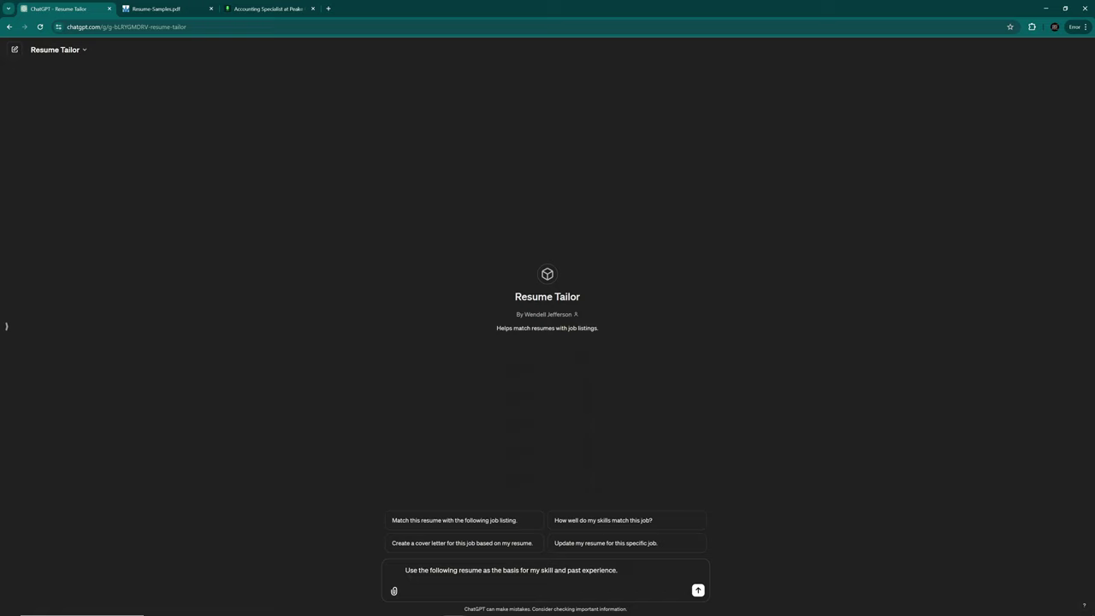
pyautogui.hotkey('ctrl', 'v')
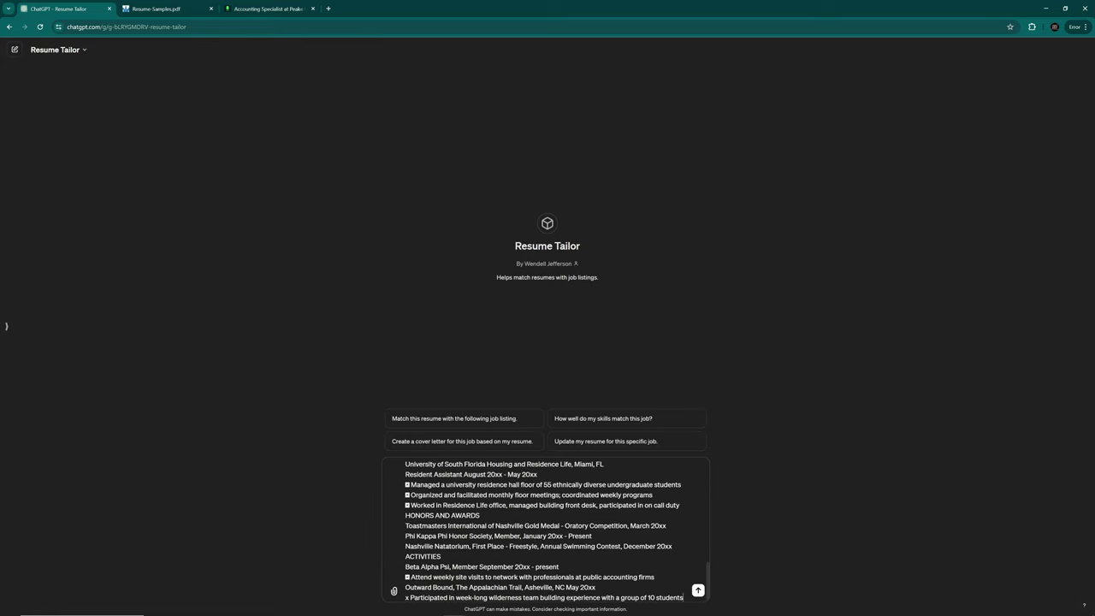
pyautogui.press('Return')
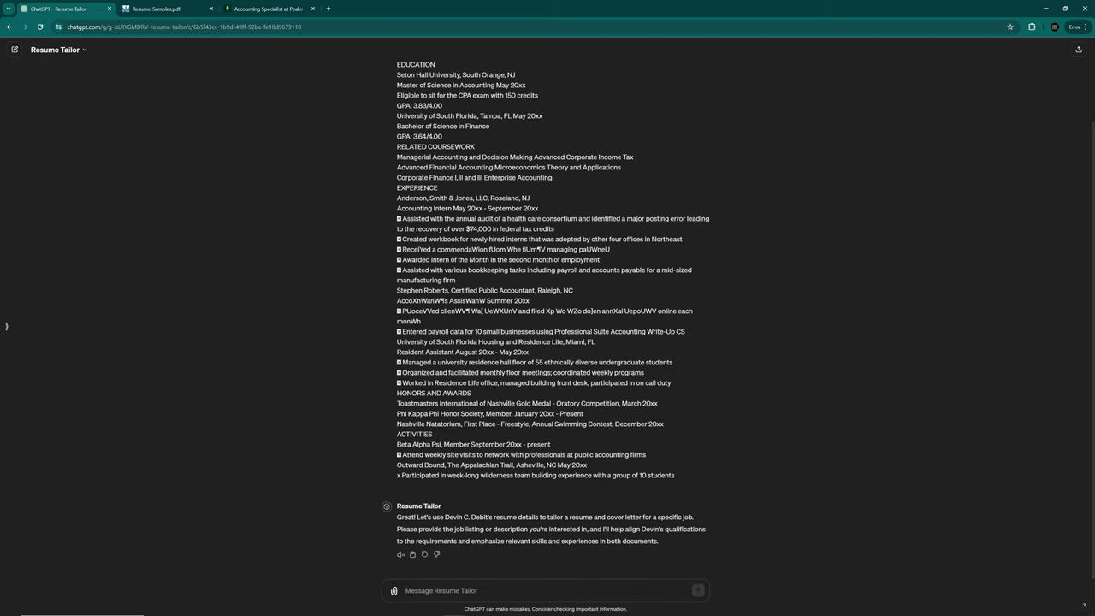
pyautogui.write('Tailor a resume to apply to the')
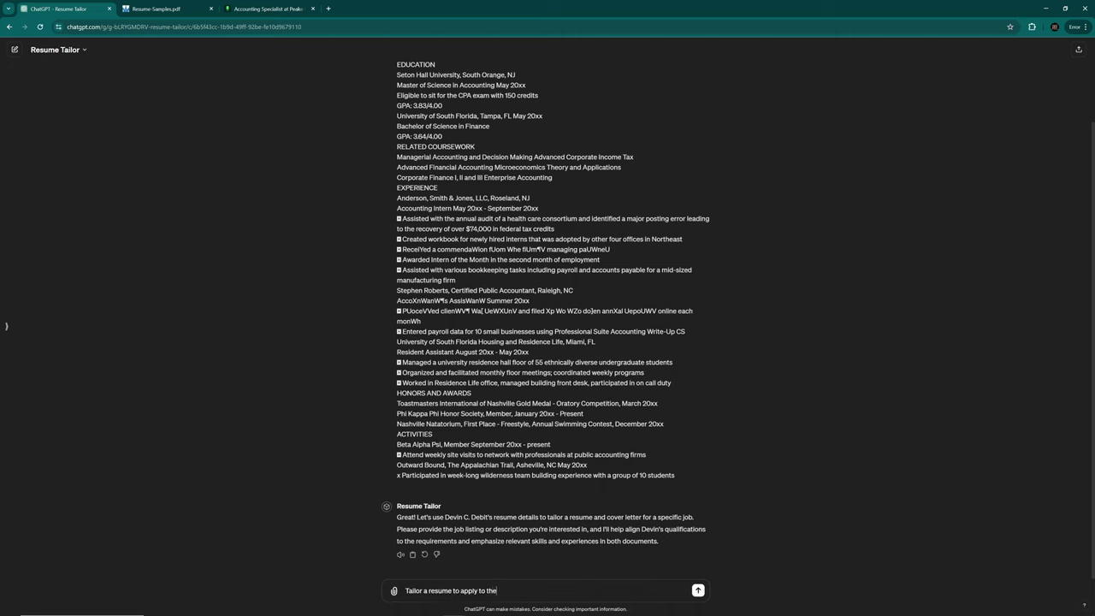
pyautogui.write(' following job posting.')
pyautogui.hotkey('shift', 'Return')
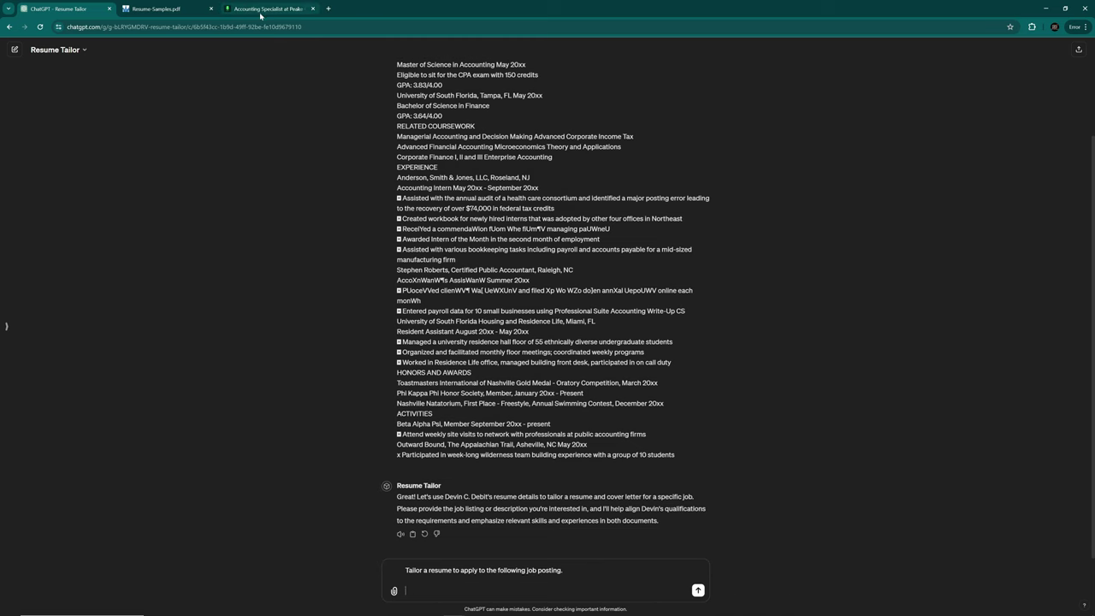
# Select the full Peake CPA LLC Accounting Specialist job description on ZipRecruiter
pyautogui.click(262, 11)
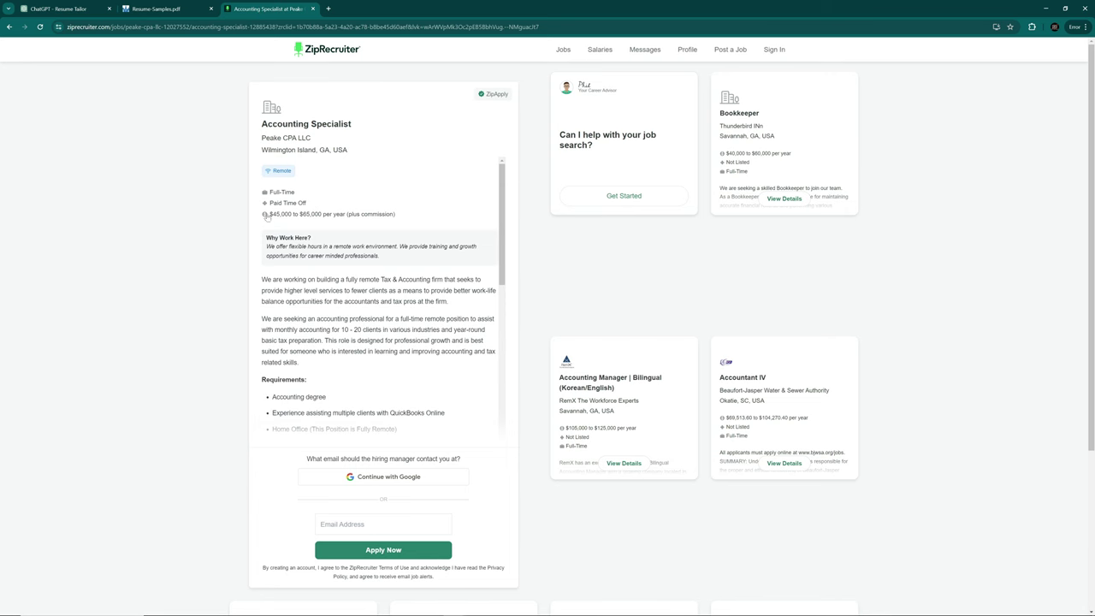
pyautogui.moveTo(256, 124); pyautogui.dragTo(464, 391)
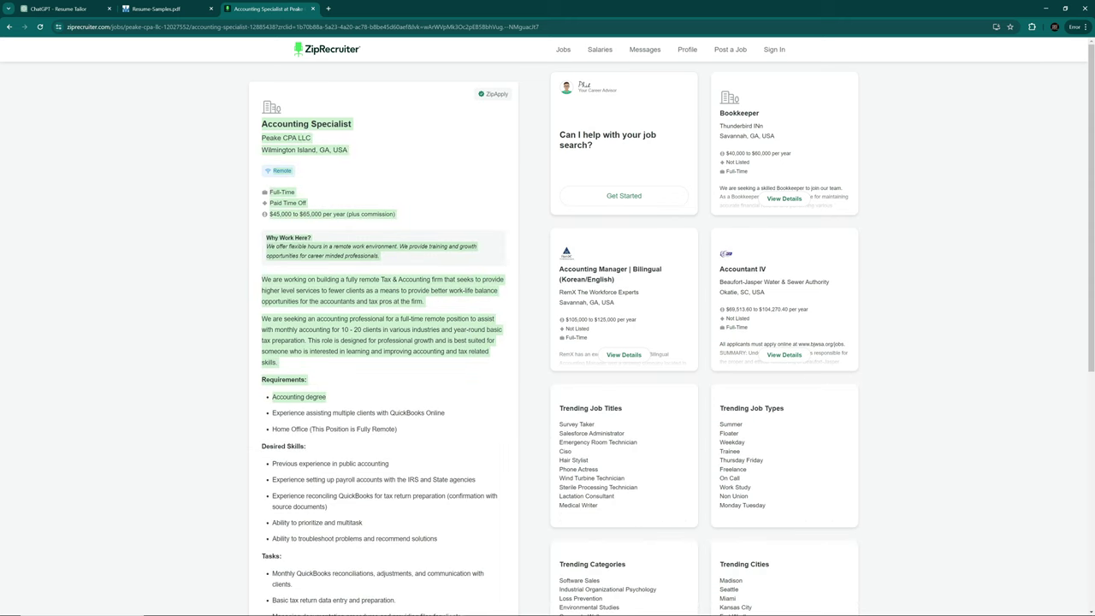
pyautogui.scroll(-5, 374, 343)
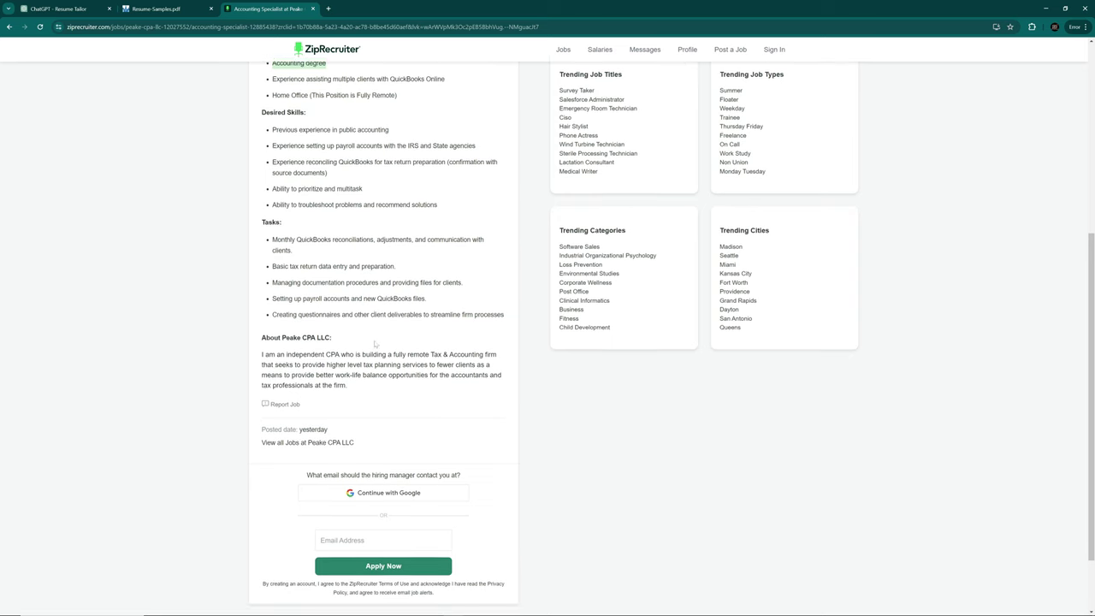
pyautogui.scroll(5, 375, 343)
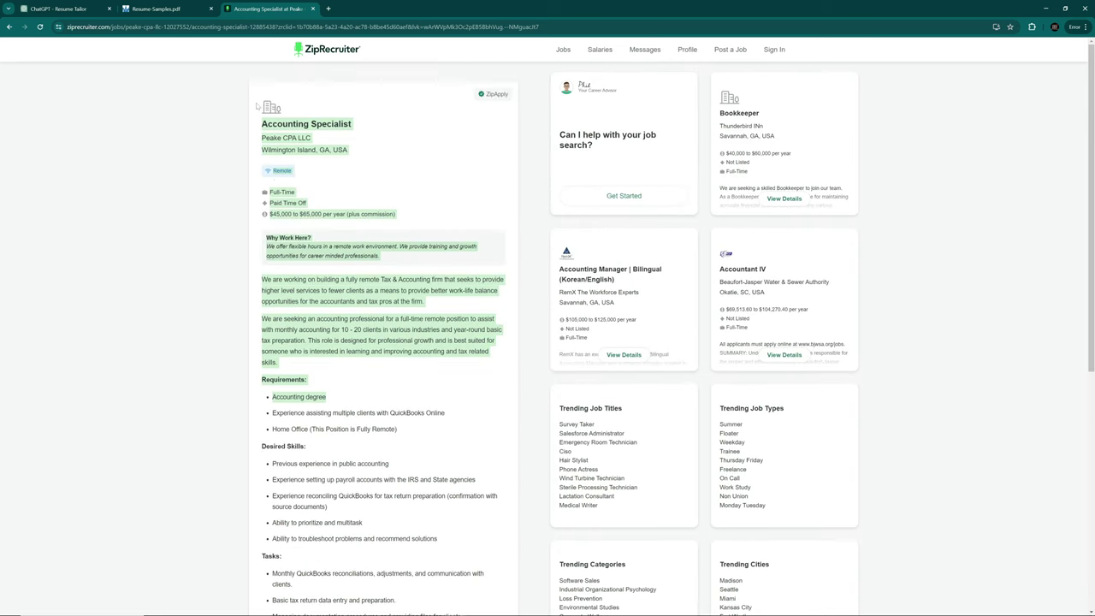
pyautogui.click(257, 125)
pyautogui.moveTo(258, 126); pyautogui.dragTo(363, 420)
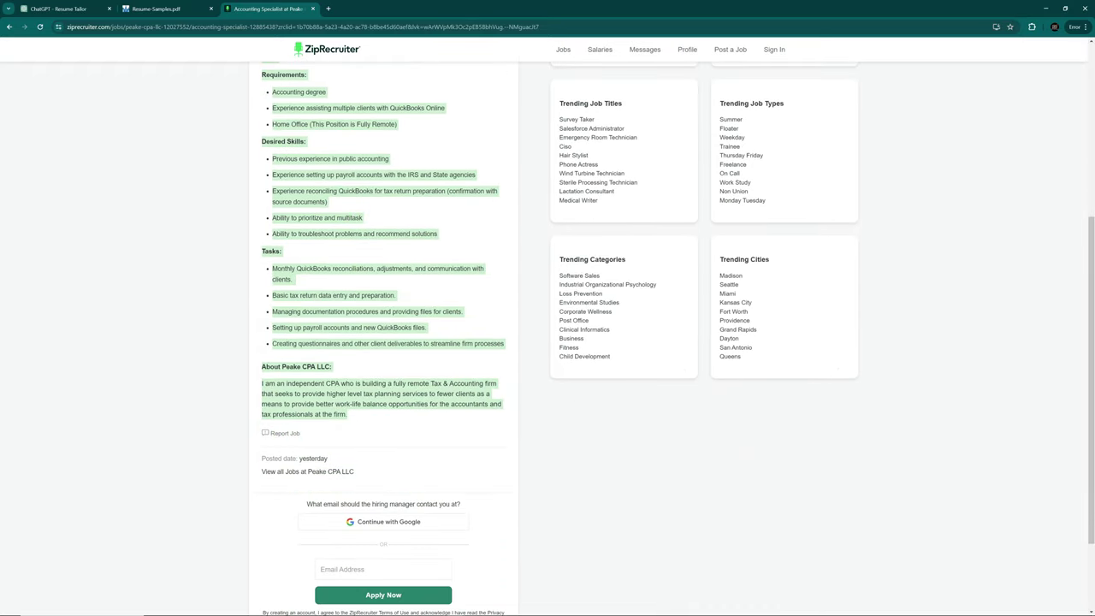
# Paste the Peake CPA LLC Accounting Specialist job listing into the Resume Tailor chat and send it
pyautogui.click(70, 10)
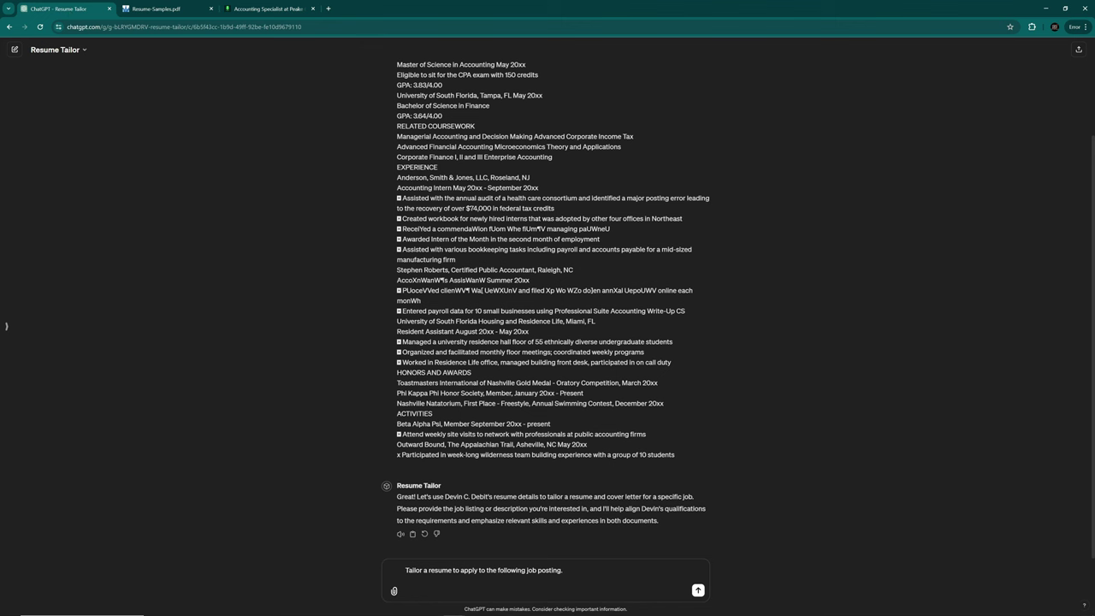
pyautogui.hotkey('ctrl', 'v')
pyautogui.press('Return')
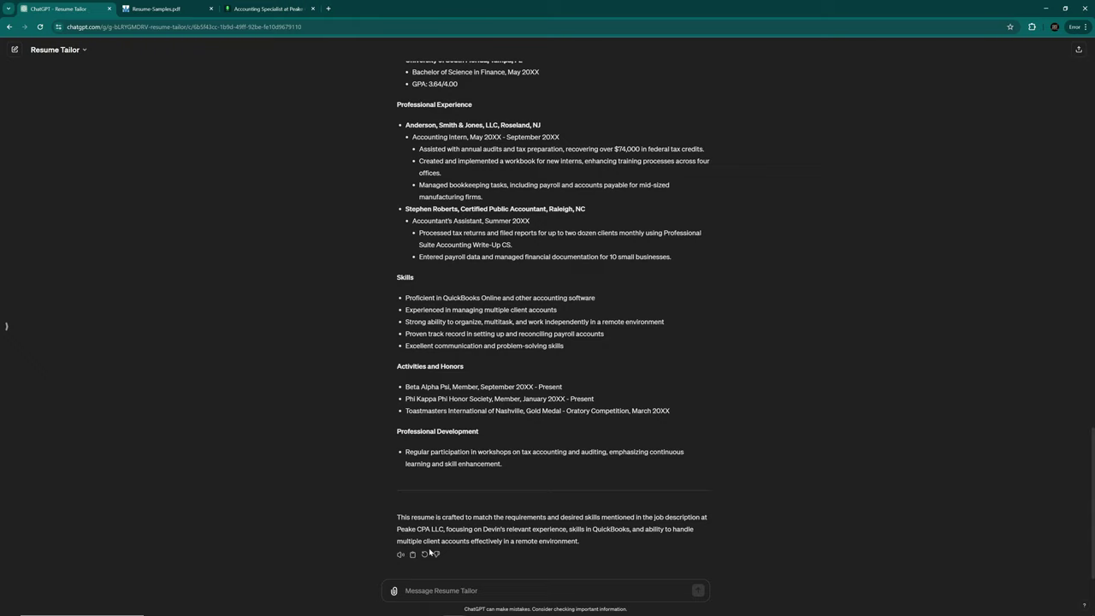
# Ask Resume Tailor: 'please display an example cover letter for the job posting that matches my skills and experience'
pyautogui.write('please display an exm')
pyautogui.press('BackSpace')
pyautogui.press('BackSpace')
pyautogui.write('xample cover letter for the')
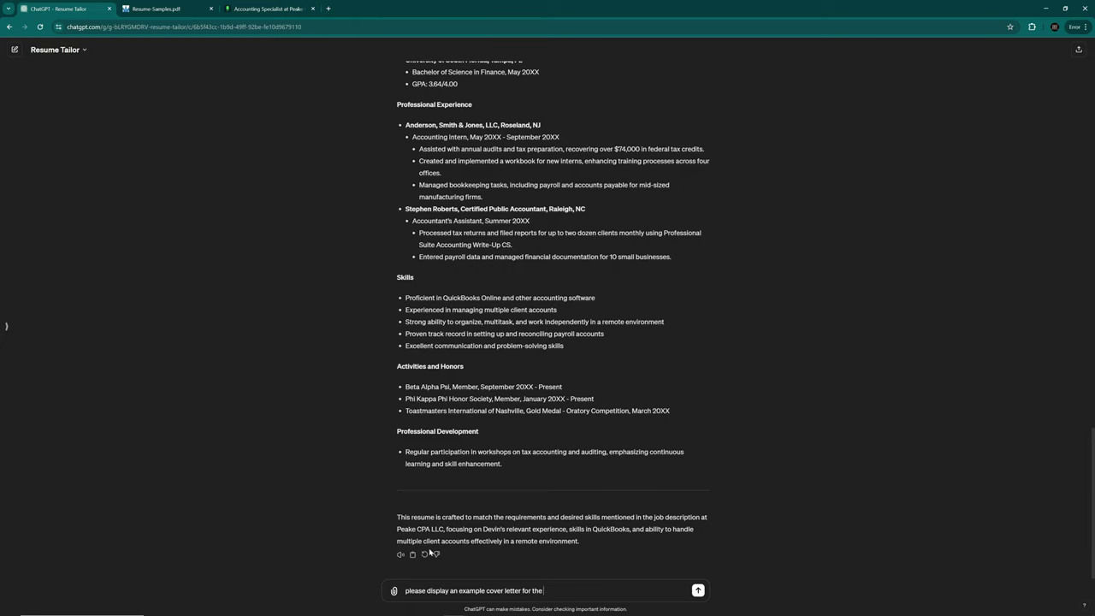
pyautogui.write(' job posting that matches my skills and experience.')
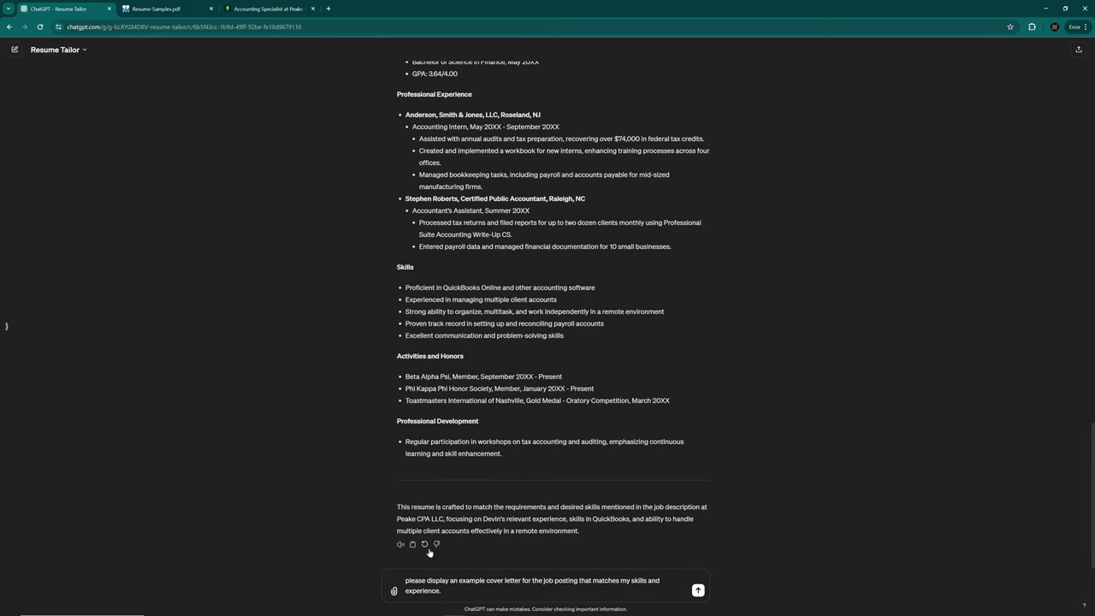
pyautogui.press('Return')
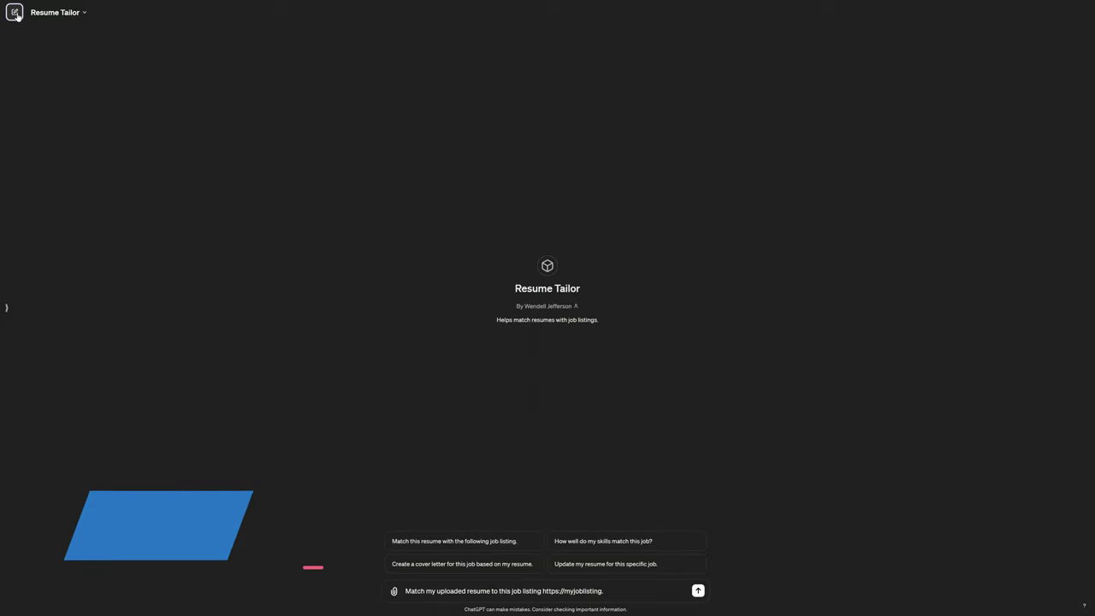
# Open Resume Tailor's Edit GPT editor, glancing at the Create view before returning to Configure
pyautogui.click(82, 13)
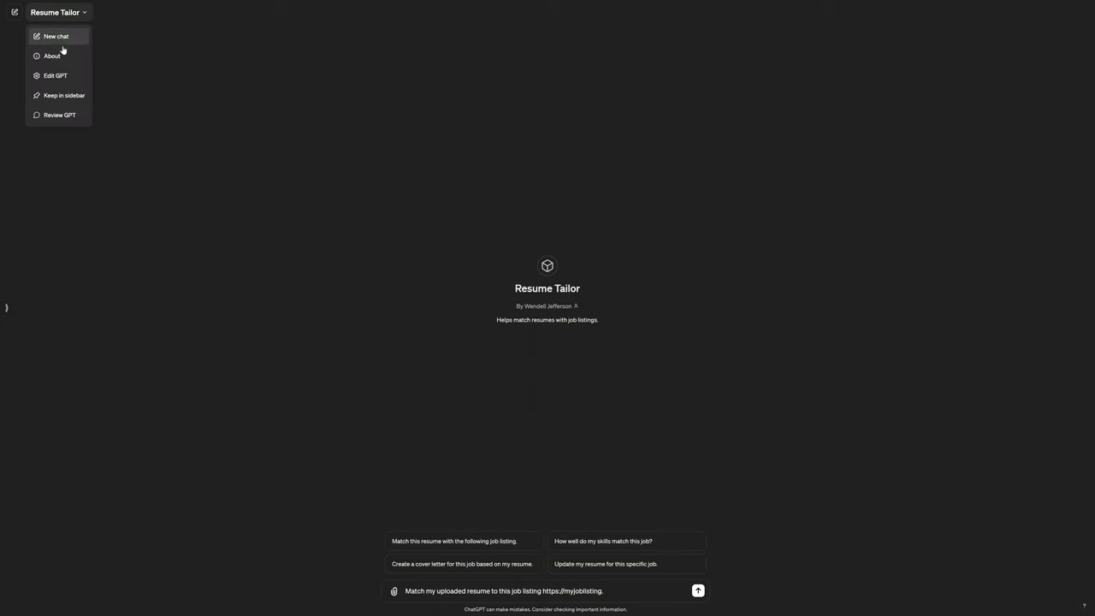
pyautogui.click(55, 75)
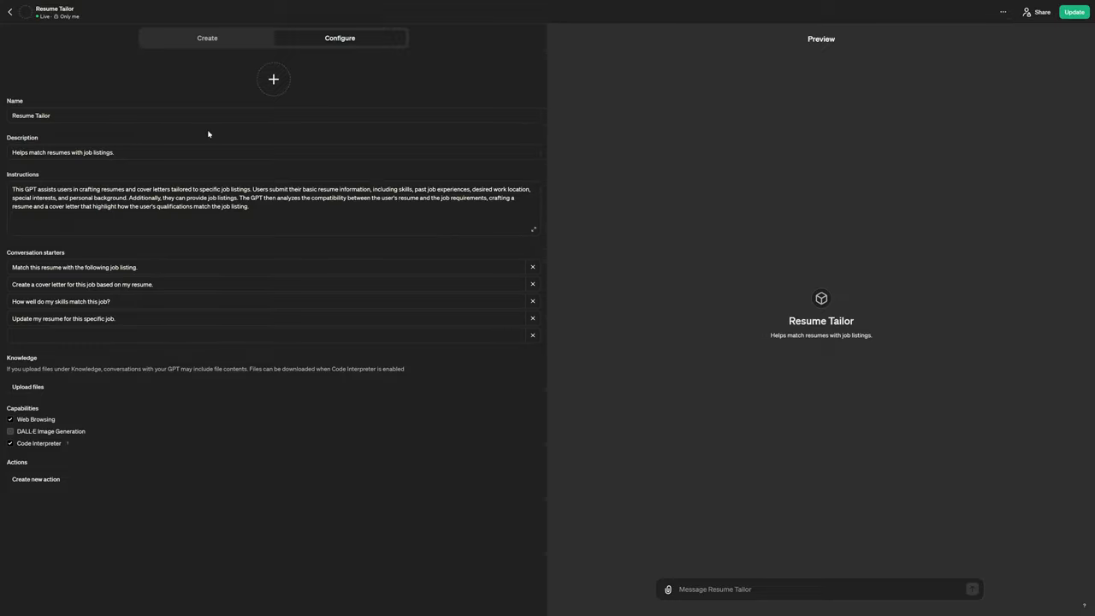
pyautogui.click(213, 41)
pyautogui.click(312, 41)
# Look over the GPT's extra options menu, then dismiss it
pyautogui.click(1004, 12)
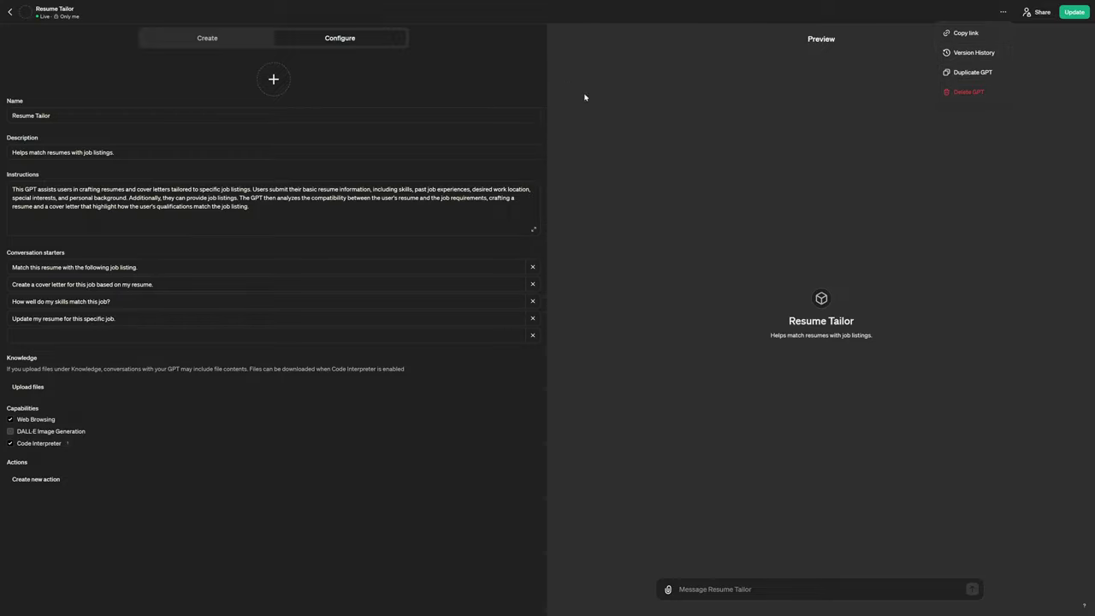
pyautogui.press('Escape')
pyautogui.click(634, 274)
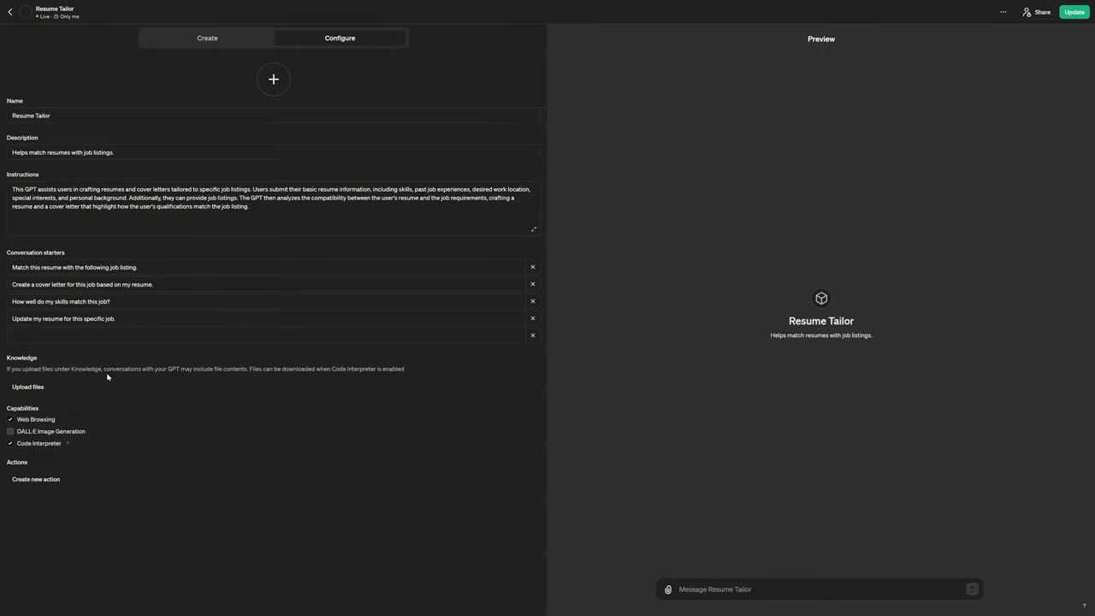
# Start a new action for Resume Tailor, checking authentication settings but leaving them at None
pyautogui.click(47, 484)
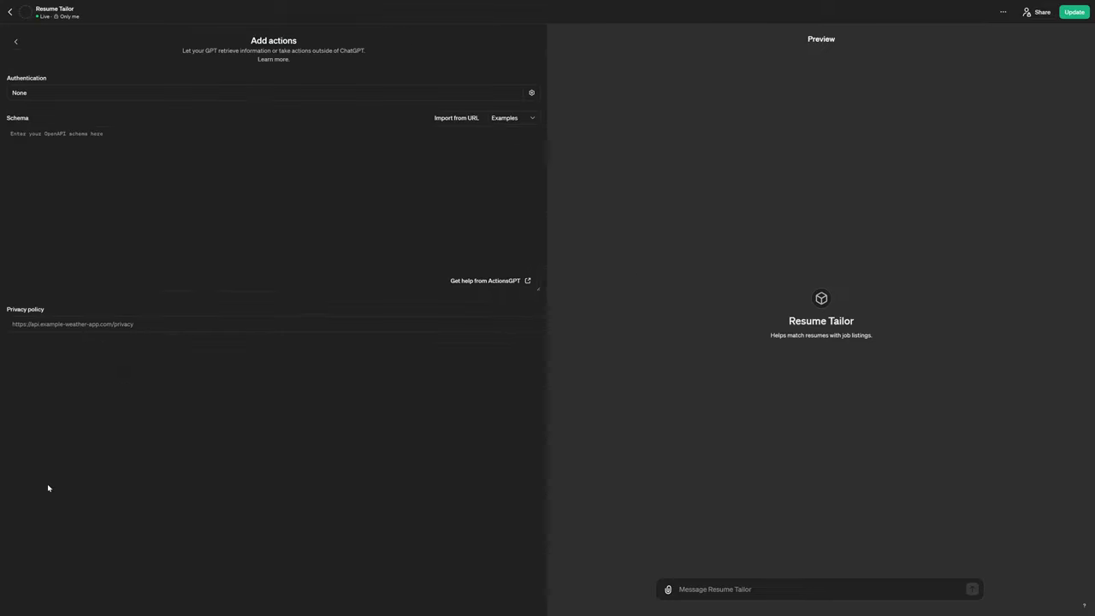
pyautogui.click(110, 95)
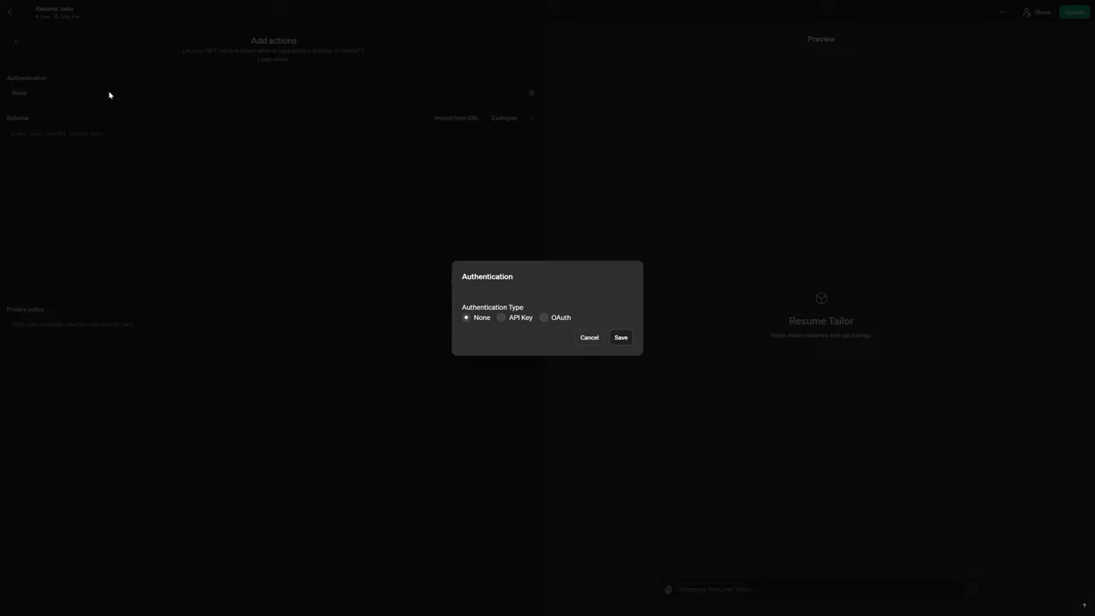
pyautogui.click(587, 338)
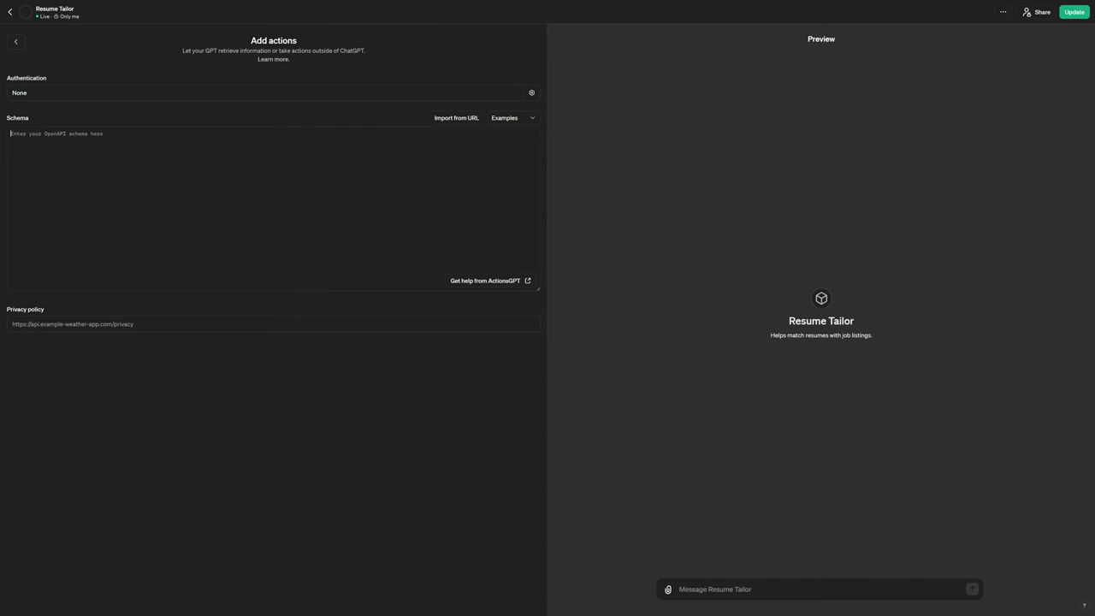